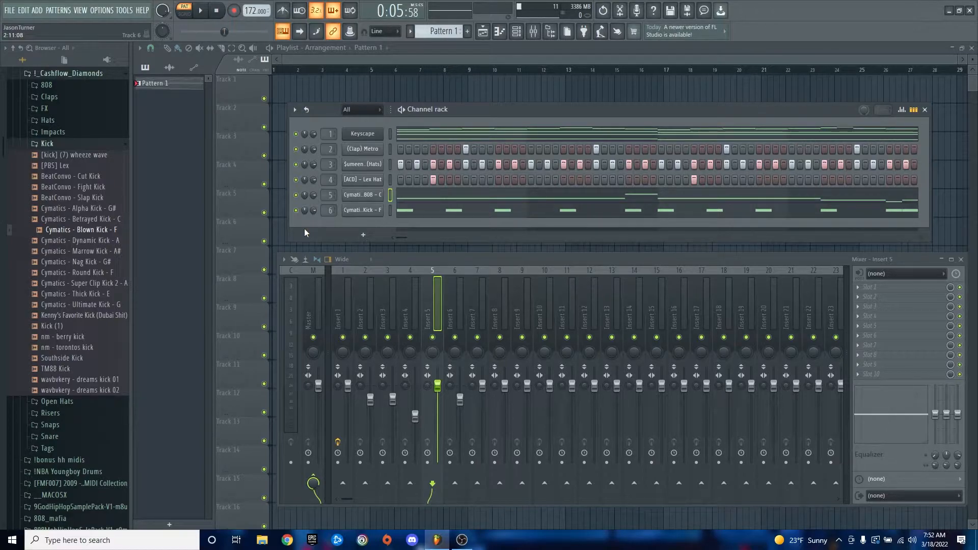
Solo the Underworld 808 channel, check its channel options, and toggle Cut itself on the Blown Kick channel.
key("space")
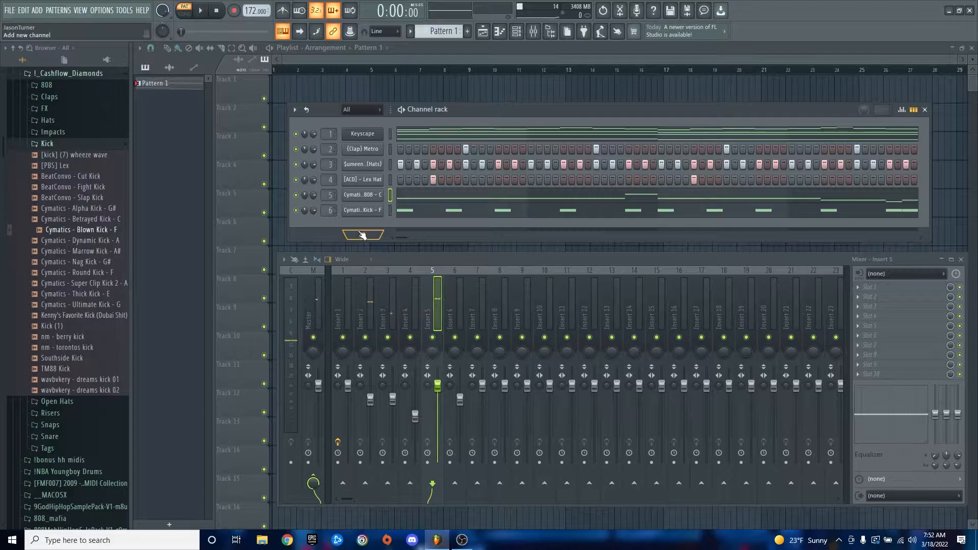
right_click(295, 195)
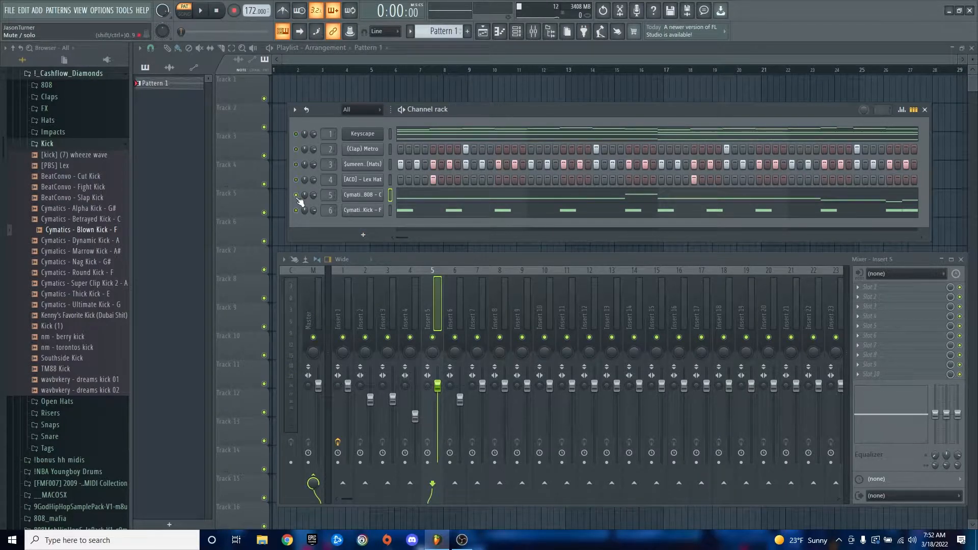
right_click(365, 195)
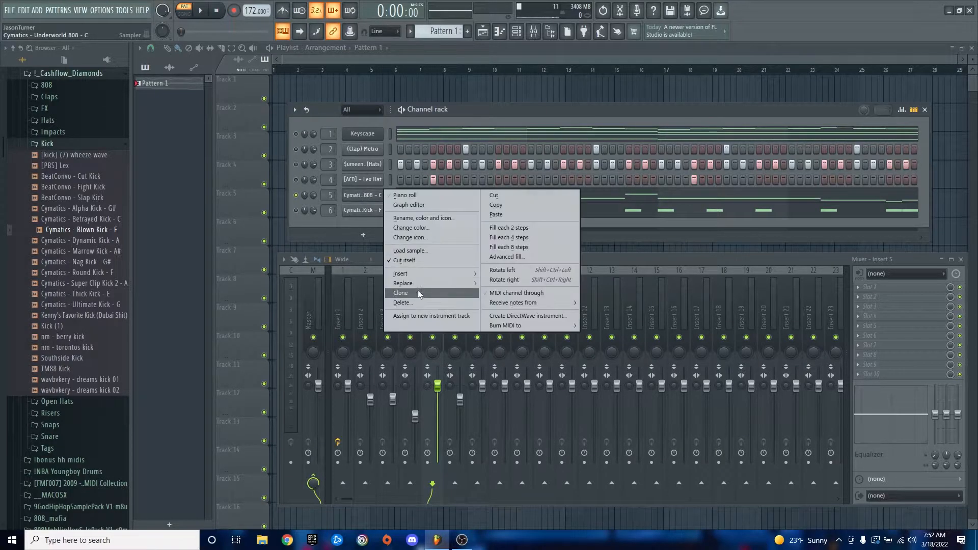
left_click(325, 228)
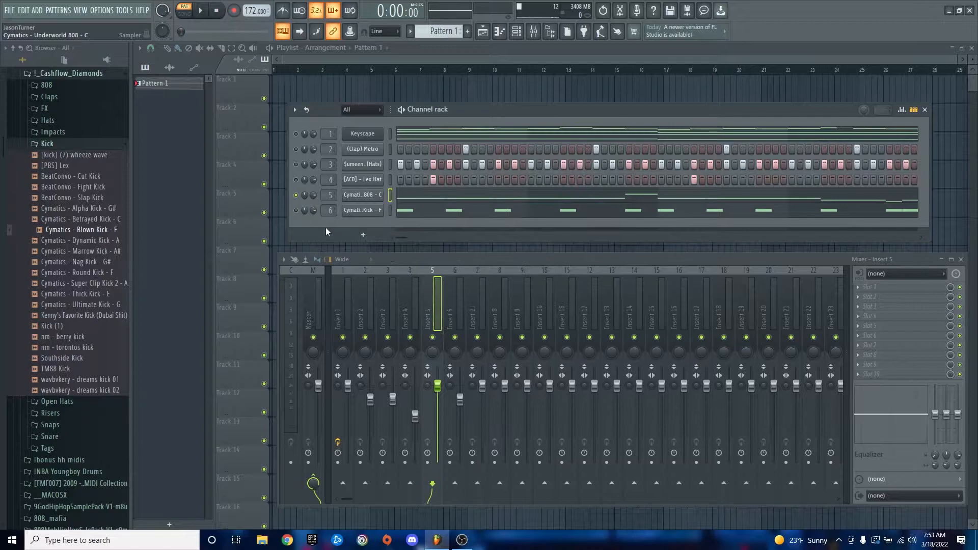
right_click(362, 210)
left_click(407, 276)
Enable the volume envelope in the Underworld 808 channel settings with a 0% attack time and play the pattern.
left_click(363, 197)
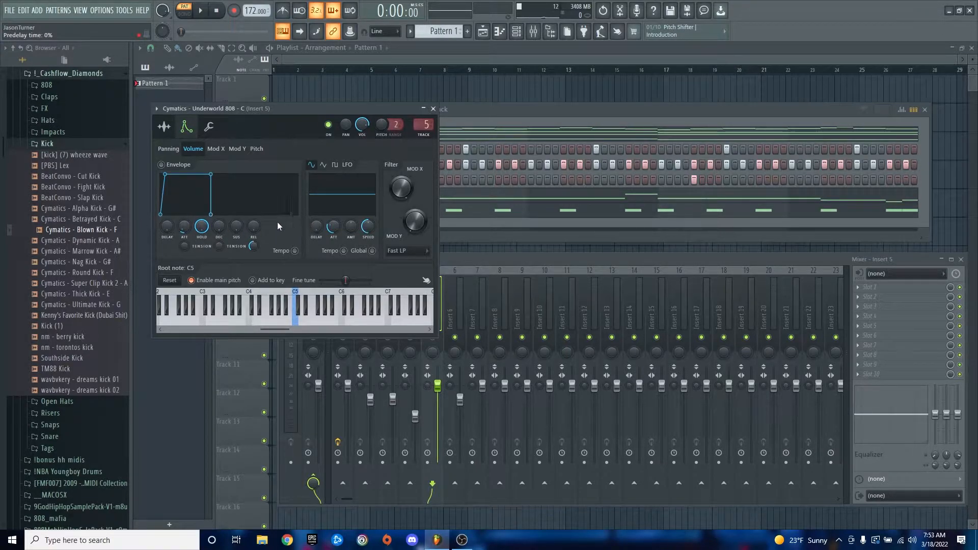
left_click_drag(188, 231, 188, 252)
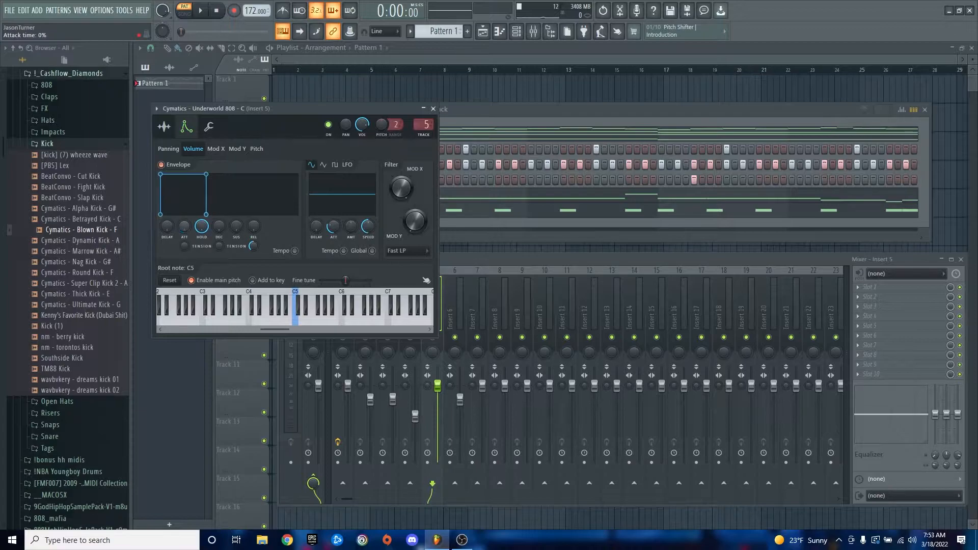
key("F6")
left_click(279, 109)
key("space")
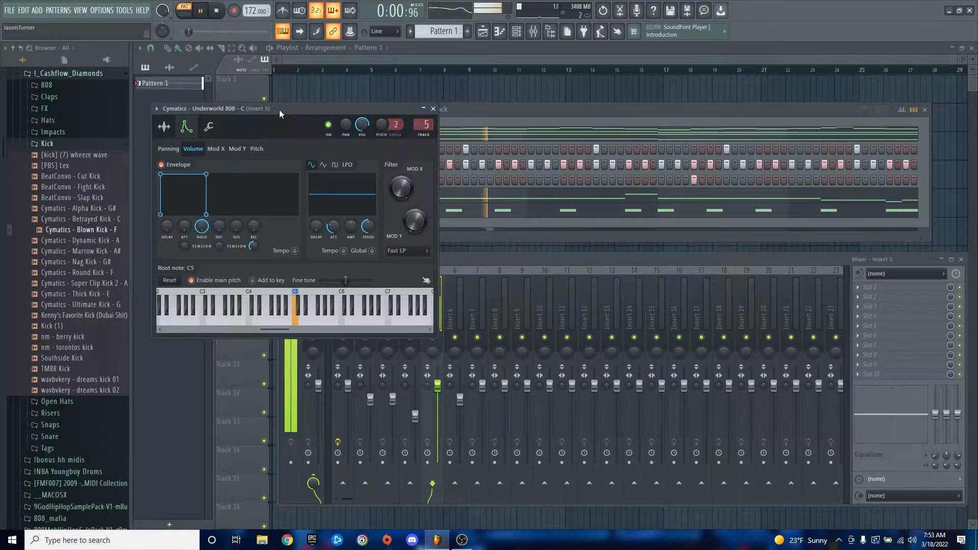
Try a 14% attack time on the 808's volume envelope during playback, then stop and close the channel settings.
mouse_move(187, 229)
left_mouse_down()
mouse_move(187, 210)
mouse_move(187, 239)
mouse_move(187, 231)
left_mouse_up()
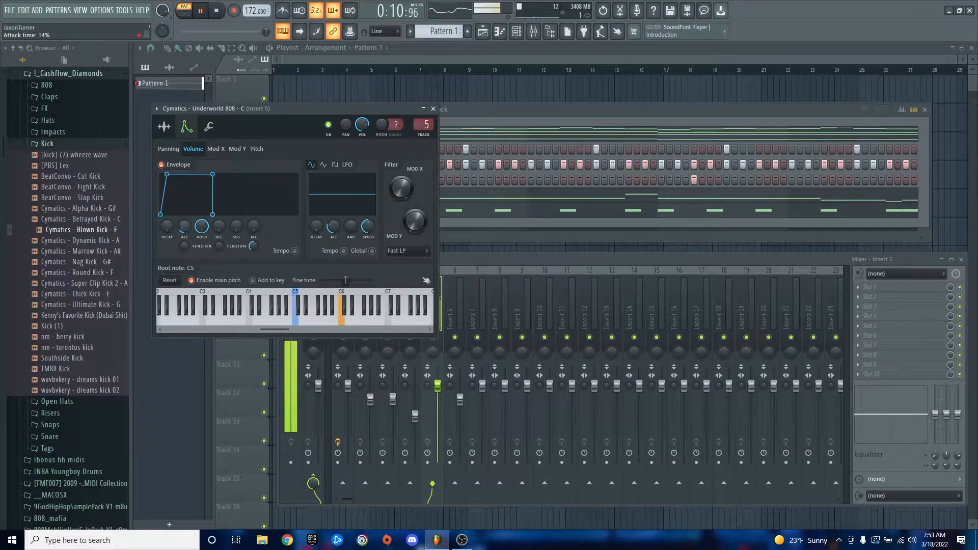
key("space")
key("Escape")
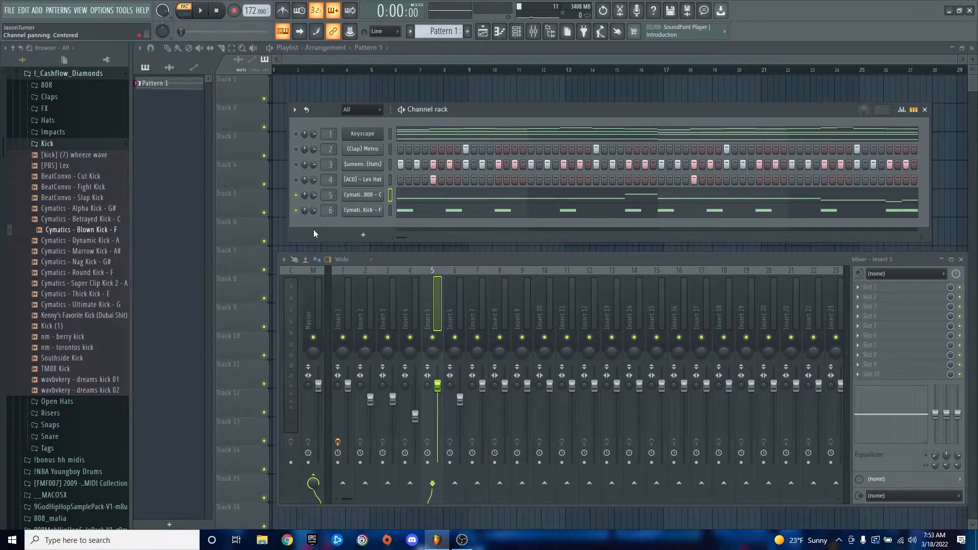
Play the 808 and kick channels together and open the Blown Kick piano roll.
key("space")
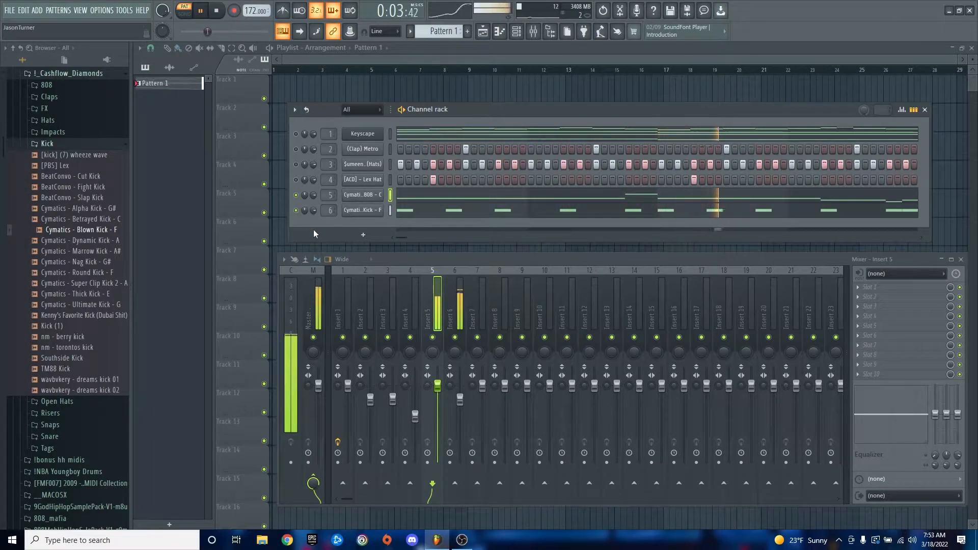
key("space")
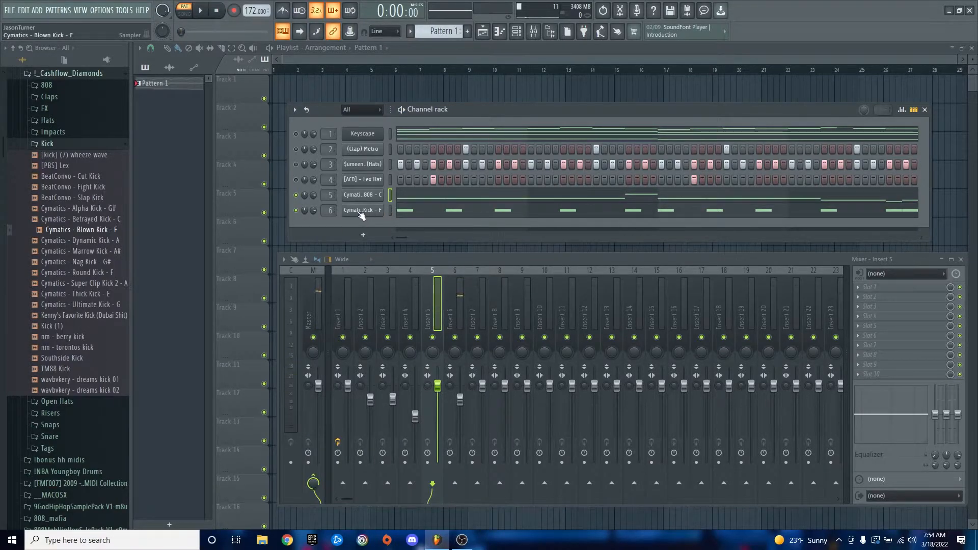
left_click(392, 212)
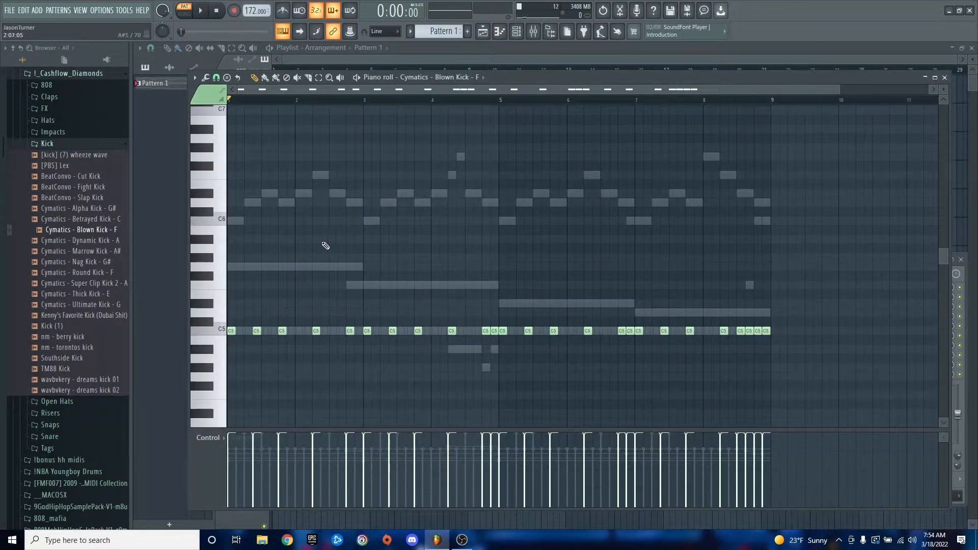
Try transposing all kick notes up three and then two semitones during playback, then return them to C5.
key("ctrl+a")
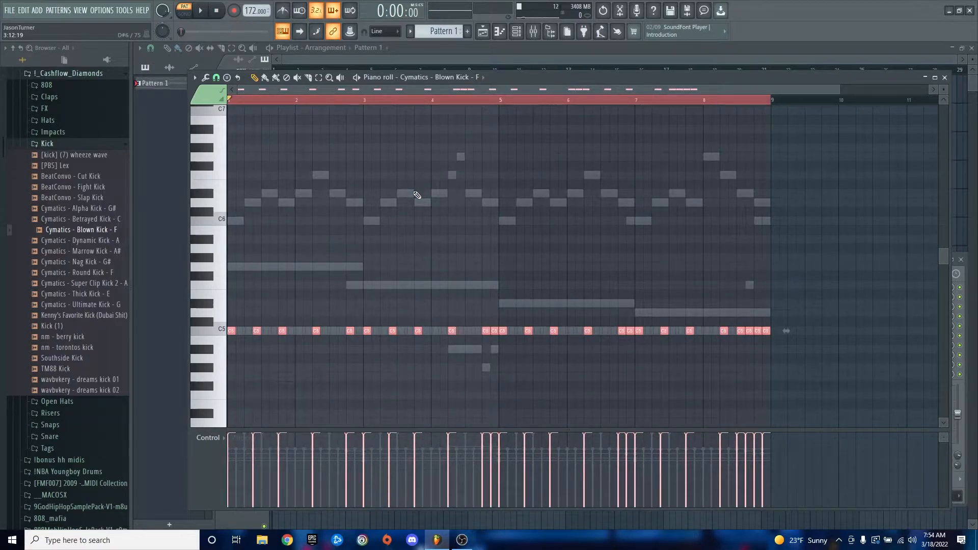
key("Up")
key("Up")
key("Up")
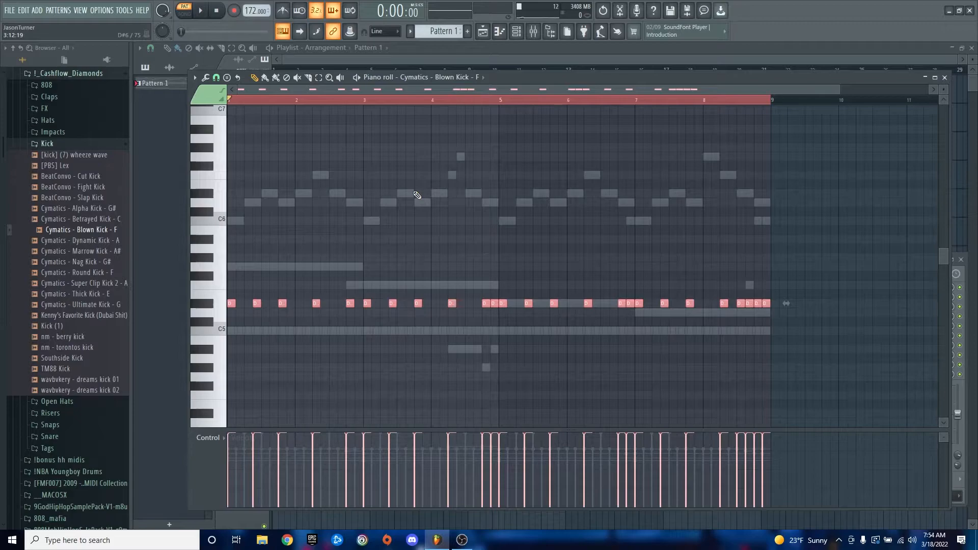
key("space")
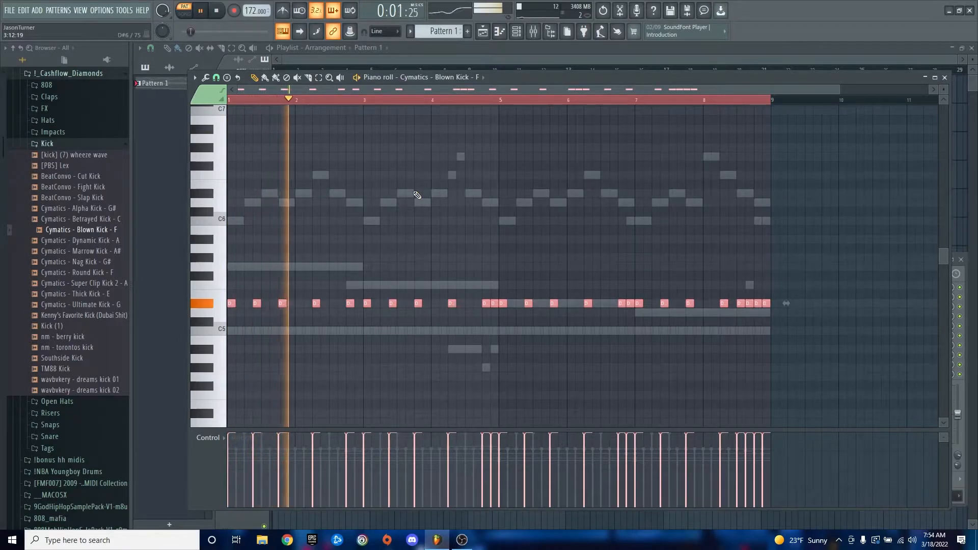
key("Down")
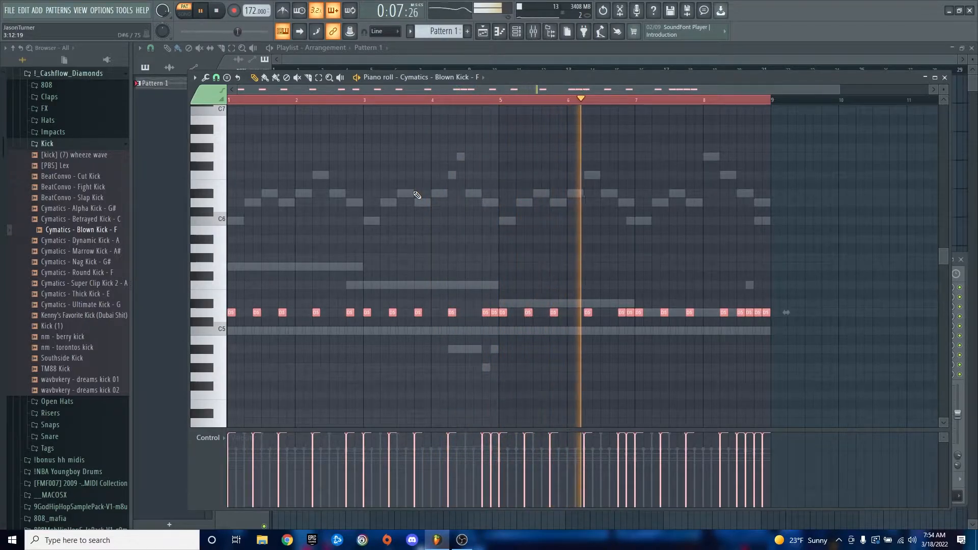
key("space")
key("Down")
key("Down")
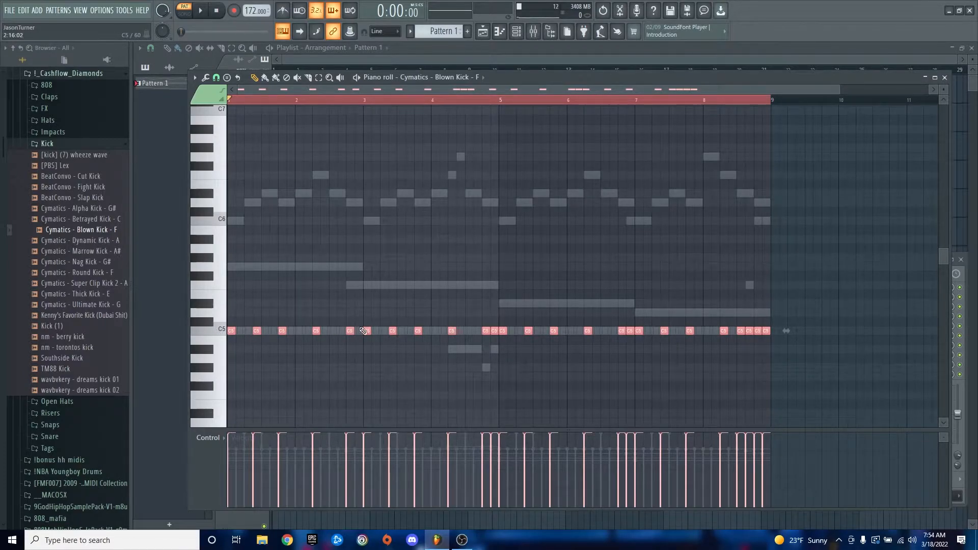
key("F7")
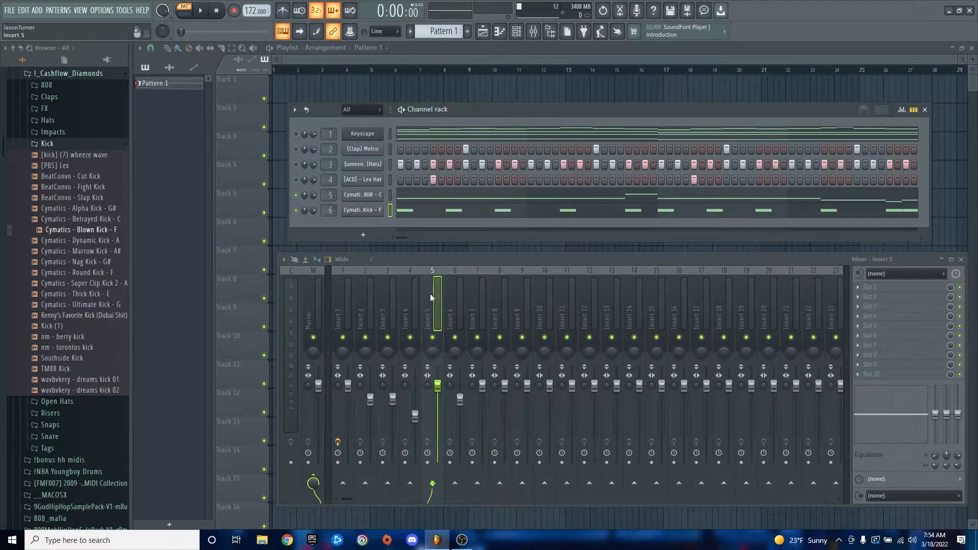
Route the kick's mixer track Insert 6 to the 808's track Insert 5 for sidechaining, and select Insert 5.
left_click(453, 295)
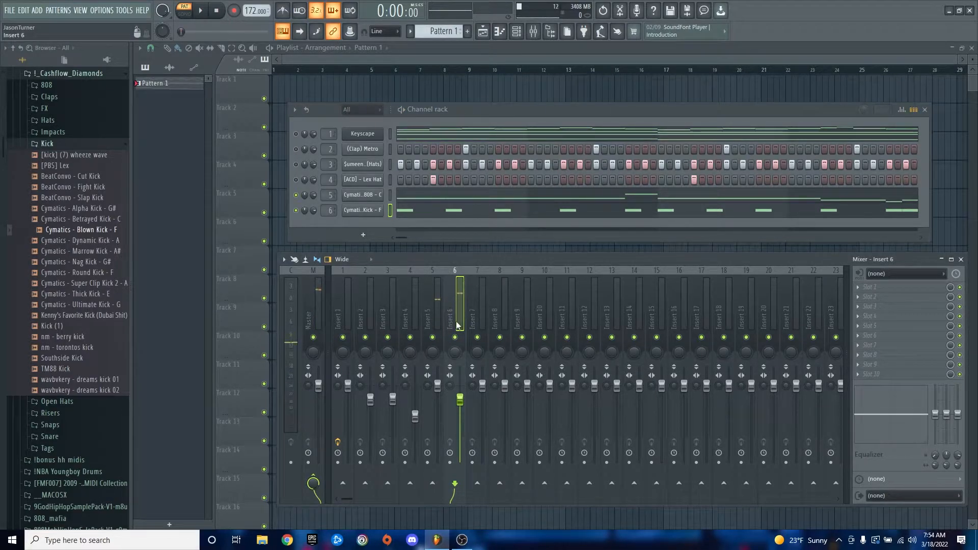
left_click(433, 484)
left_click(429, 306)
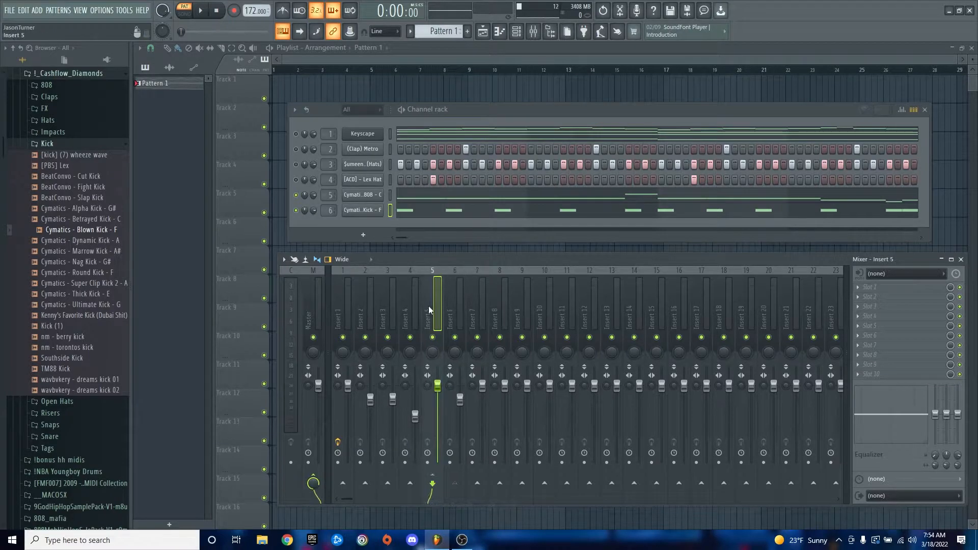
Add Fruity Limiter to Insert 5 in compressor mode with sidechain 1, and adjust its threshold, ratio and release.
left_click(859, 288)
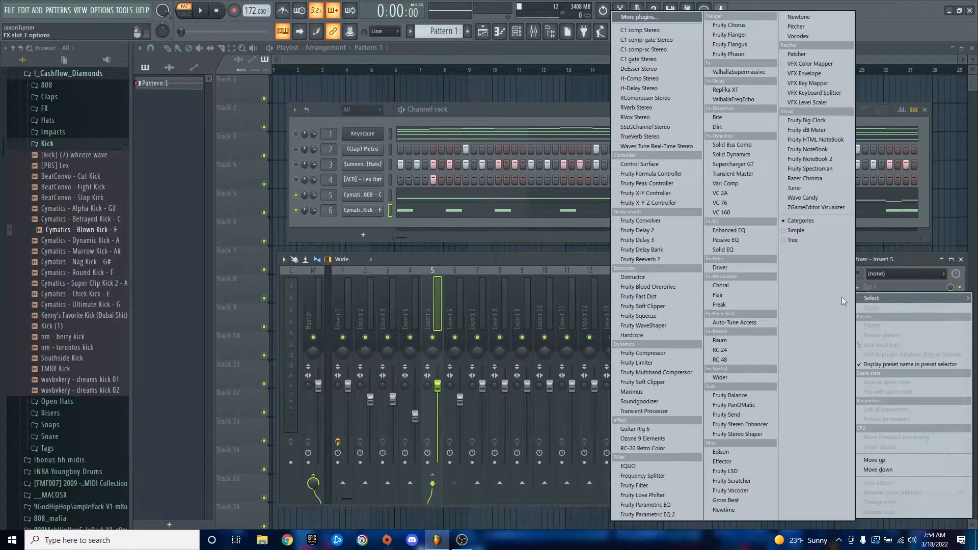
left_click(638, 362)
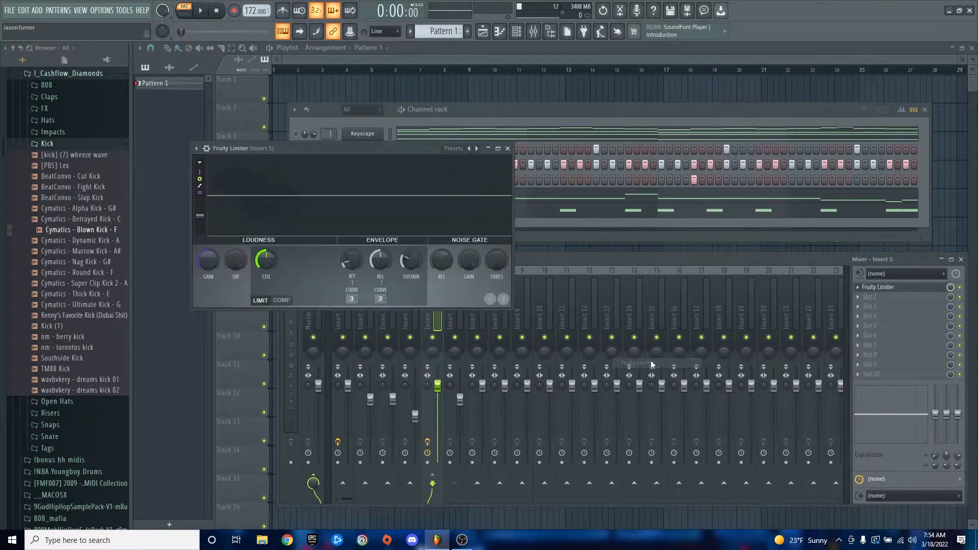
left_click(283, 303)
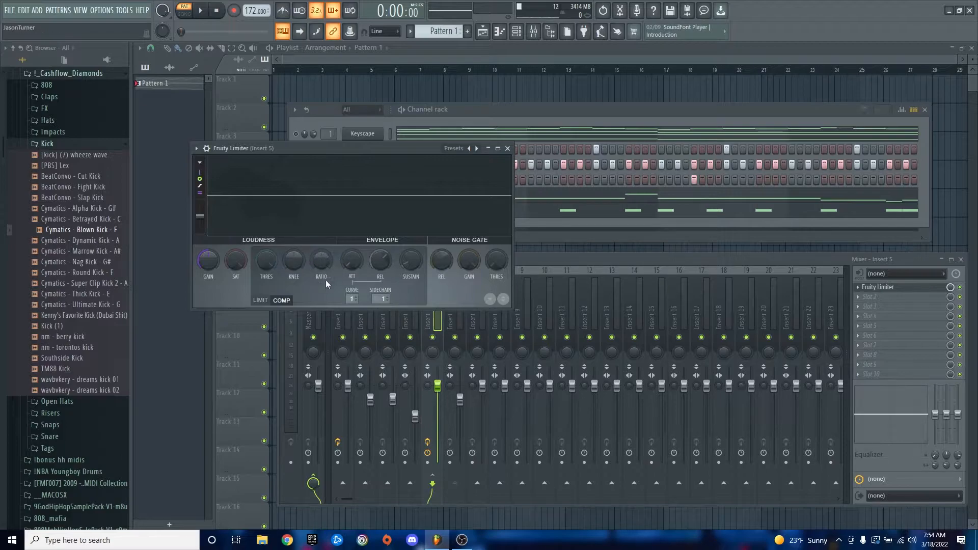
left_click_drag(266, 258, 266, 276)
left_click_drag(380, 260, 380, 267)
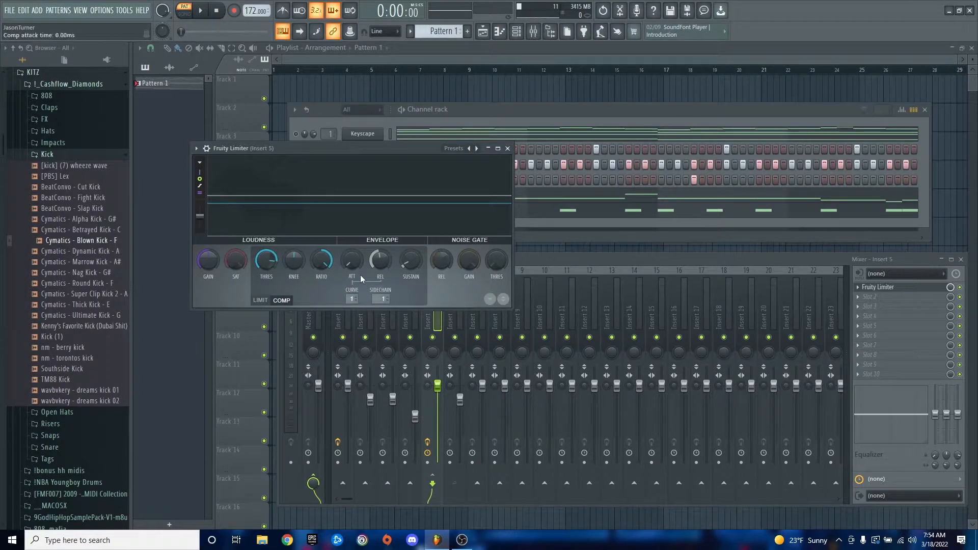
Fine-tune the limiter's release and set its compressor threshold to about -8 dB during playback, then close it.
key("space")
left_click_drag(380, 262, 381, 266)
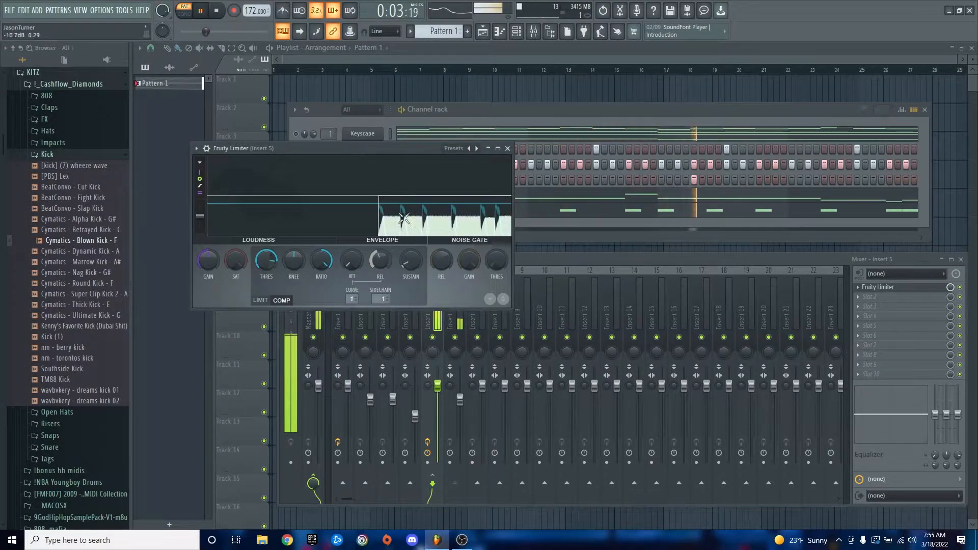
left_click_drag(267, 260, 267, 268)
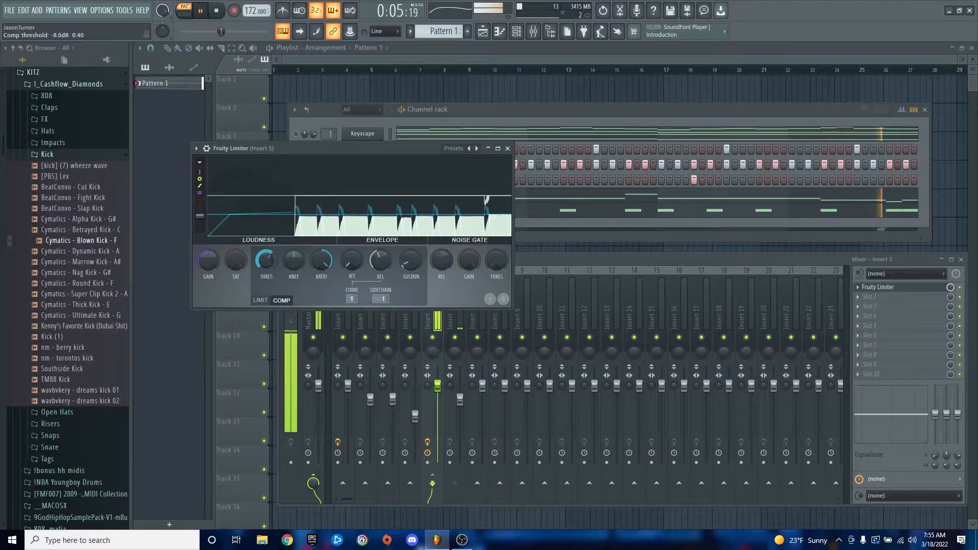
key("Escape")
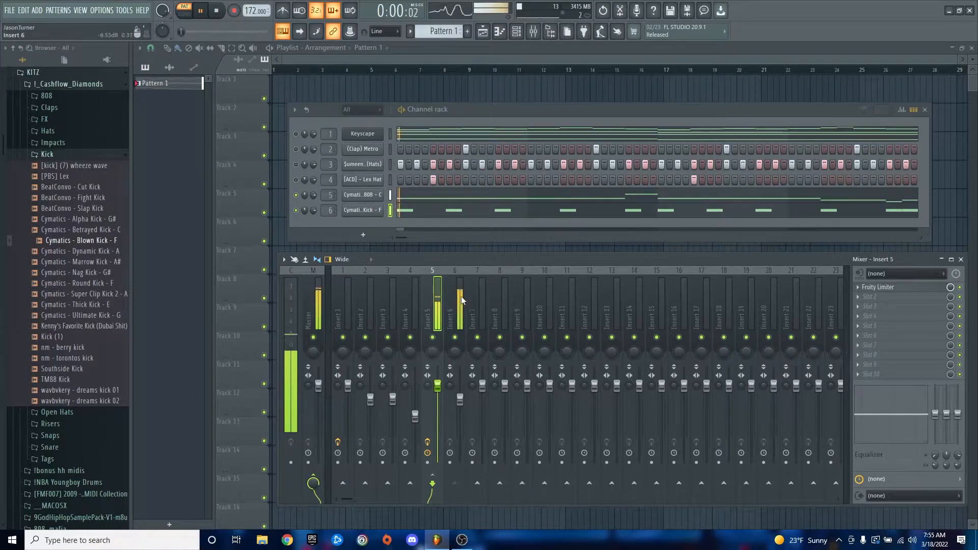
key("space")
Add Fruity Parametric EQ 2 to the second effect slot of Insert 5 and adjust its curve.
left_click(858, 298)
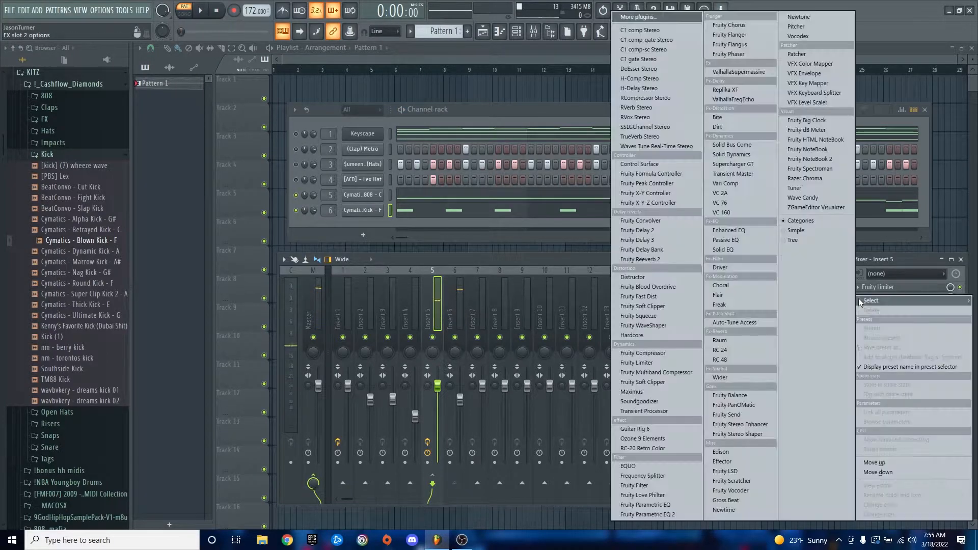
left_click(675, 511)
left_click_drag(477, 248, 477, 228)
key("Escape")
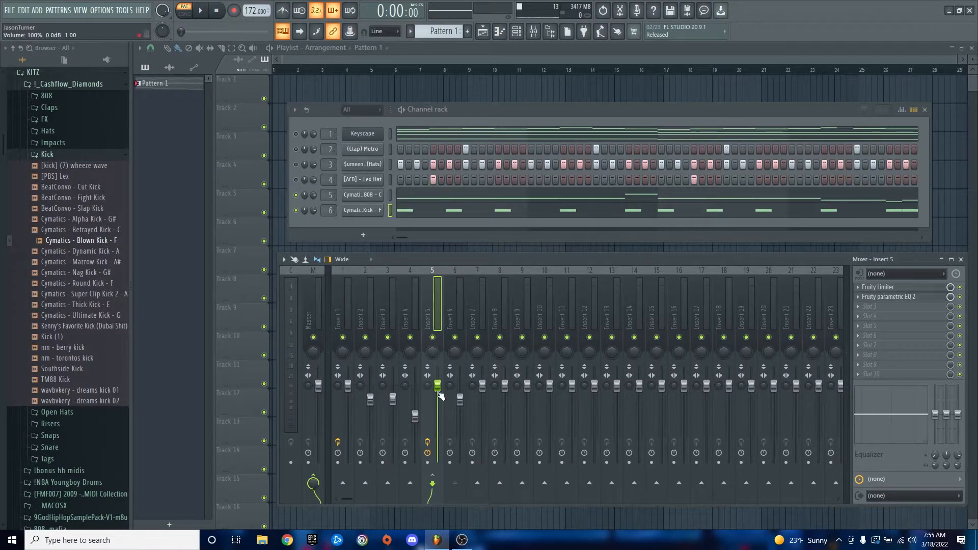
Lower the Insert 5 volume fader slightly and set its limiter's compressor threshold to about -9.1 dB during playback.
left_click_drag(439, 390, 439, 402)
key("space")
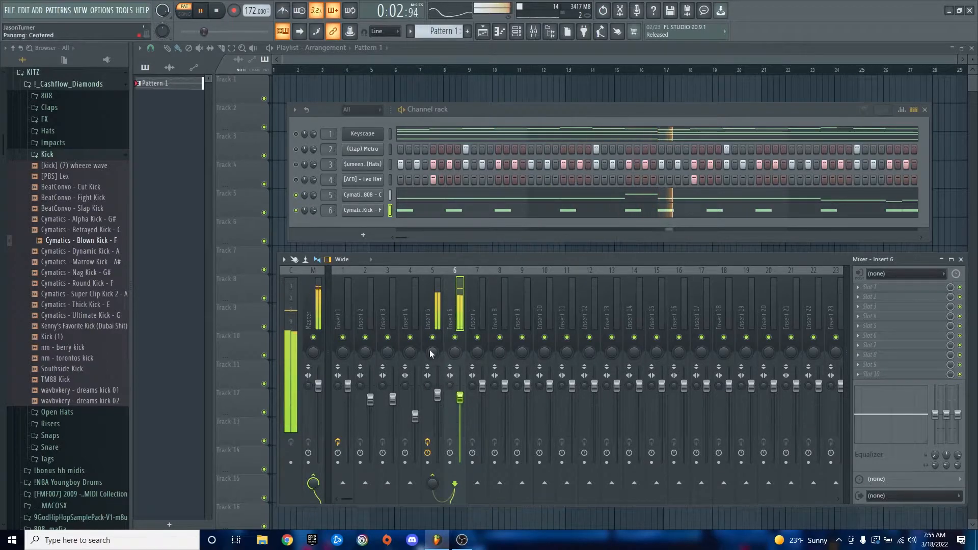
left_click(877, 287)
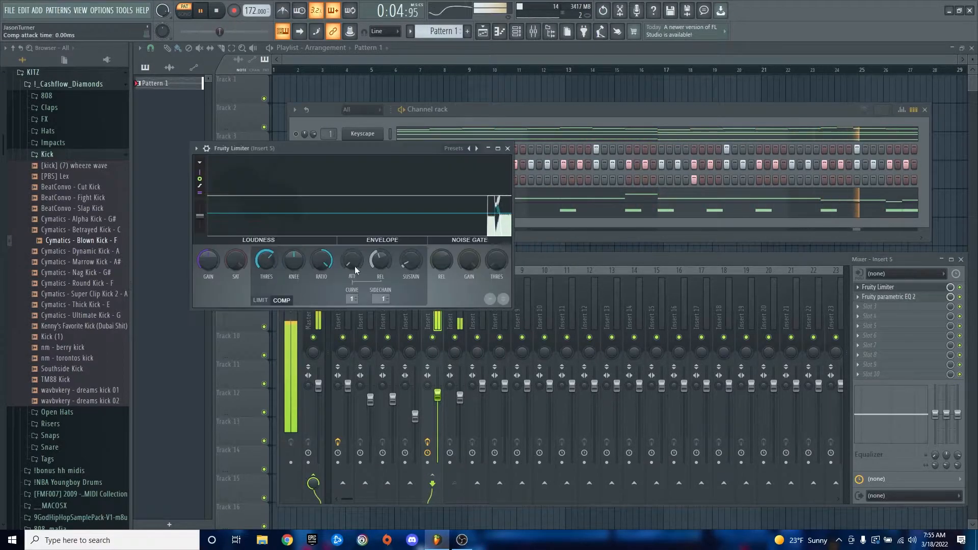
left_click_drag(271, 261, 270, 295)
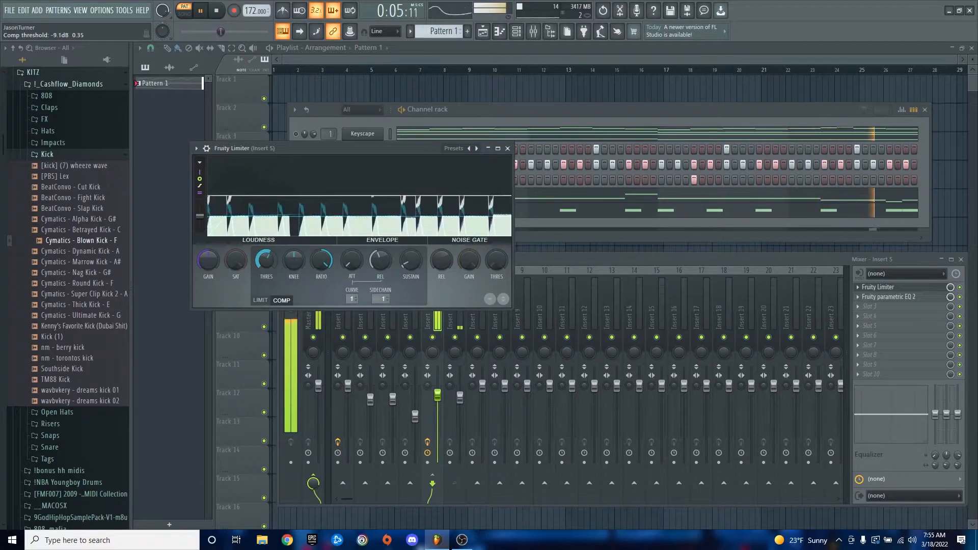
Move the limiter window clear of the channel rack and lower its compressor threshold to -60 dB.
left_click_drag(386, 147, 490, 309)
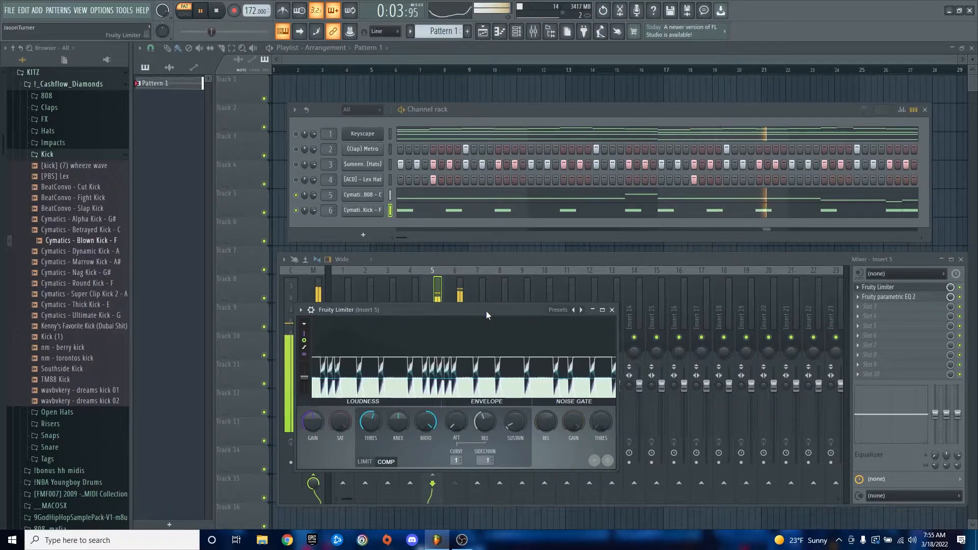
left_click_drag(477, 307, 469, 308)
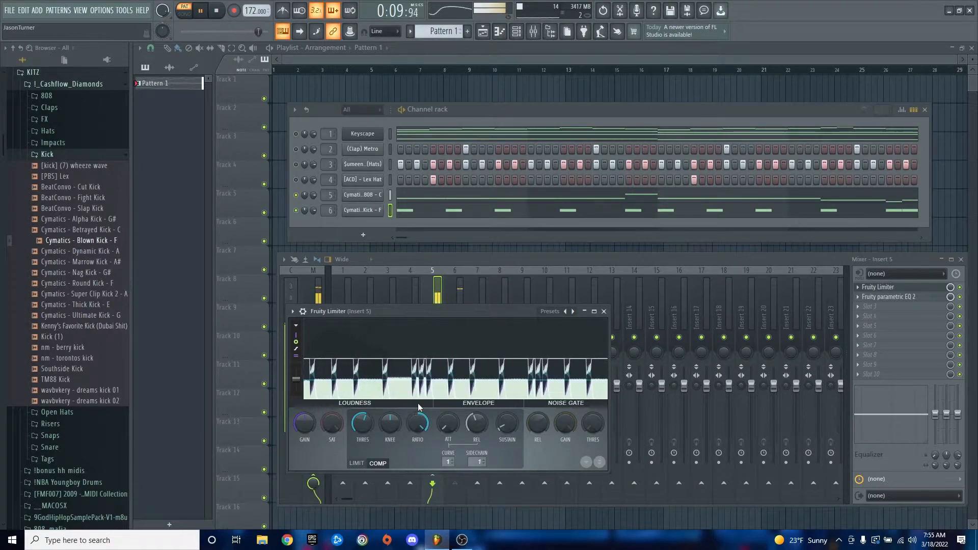
left_click_drag(360, 424, 360, 455)
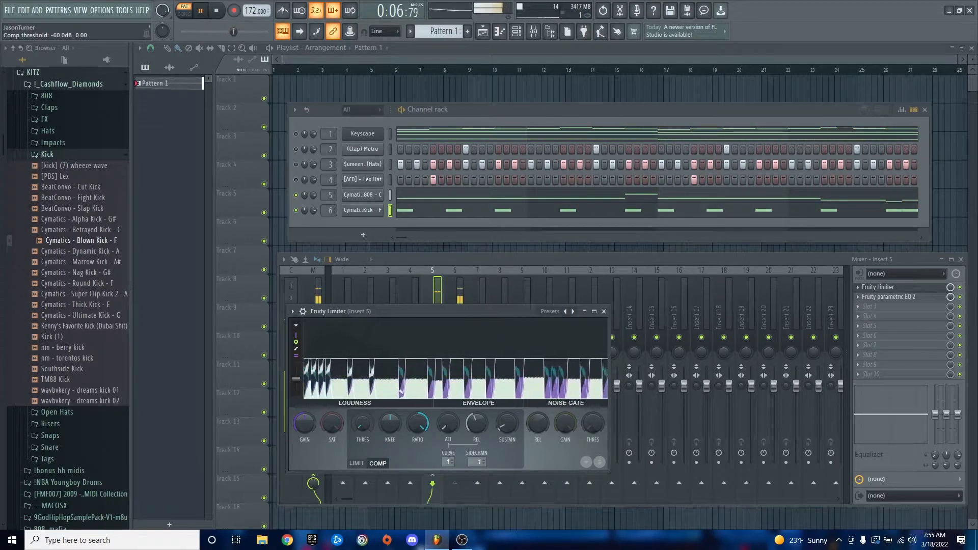
Raise the Insert 5 limiter's compressor threshold from its minimum during playback, then close the limiter and stop the pattern.
left_click_drag(363, 423, 363, 405)
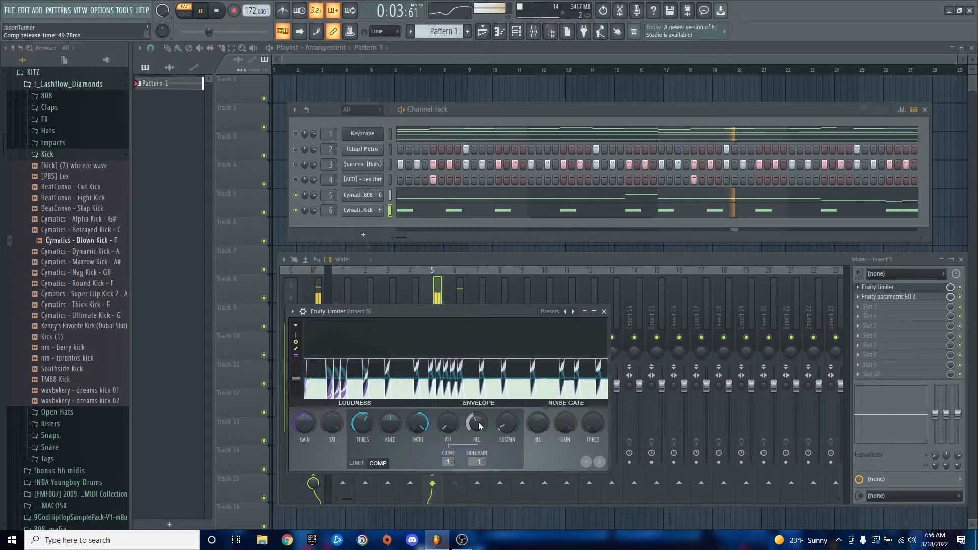
key("Escape")
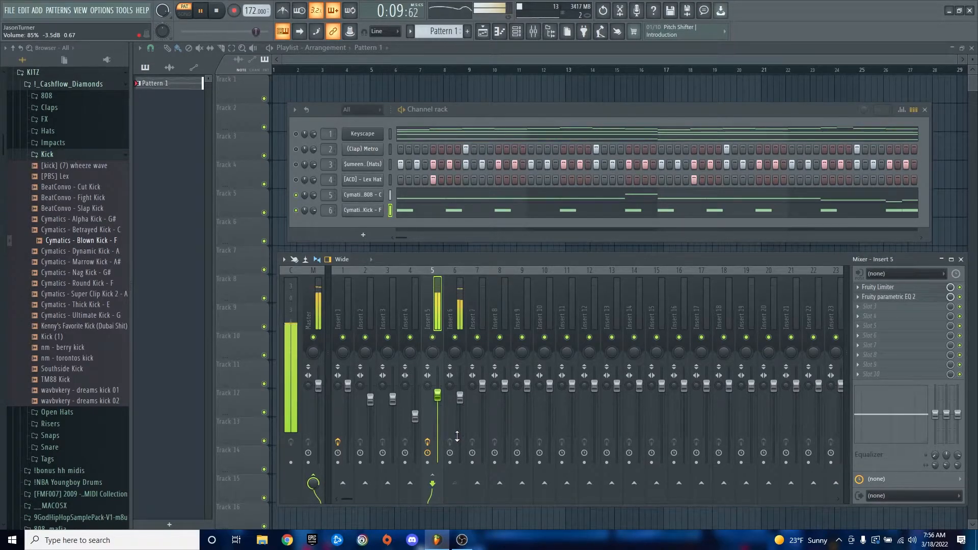
key("space")
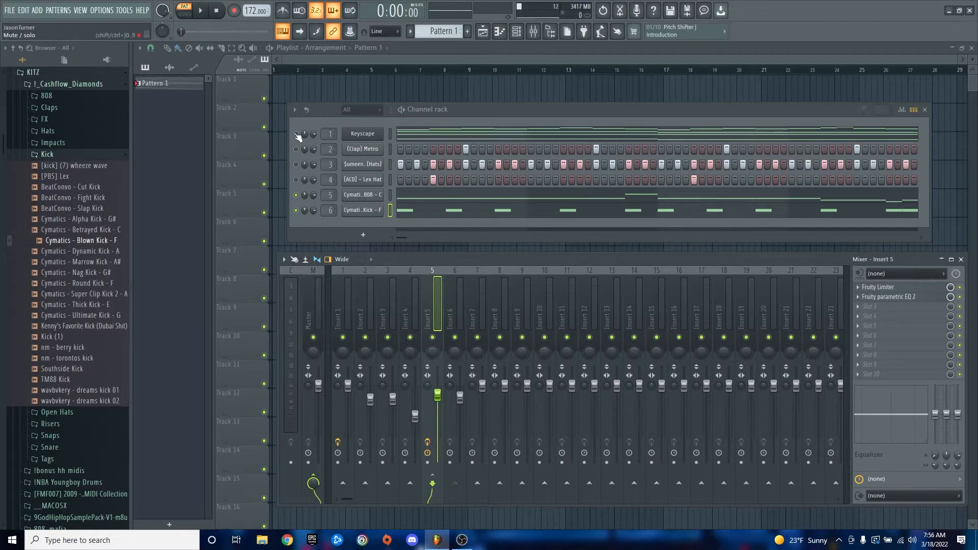
Select Insert 1 and audition the Keyscape melody on its own, then together with the 808.
left_click(336, 299)
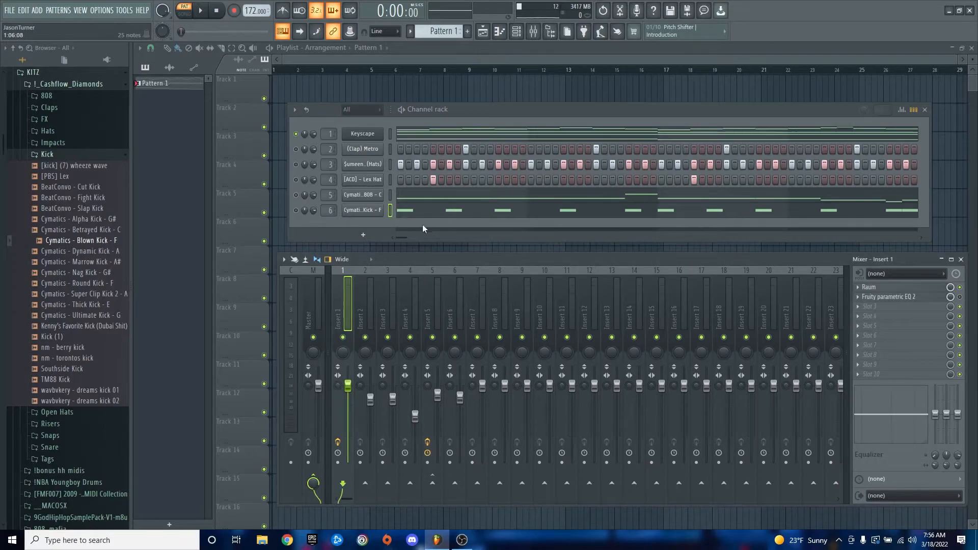
key("space")
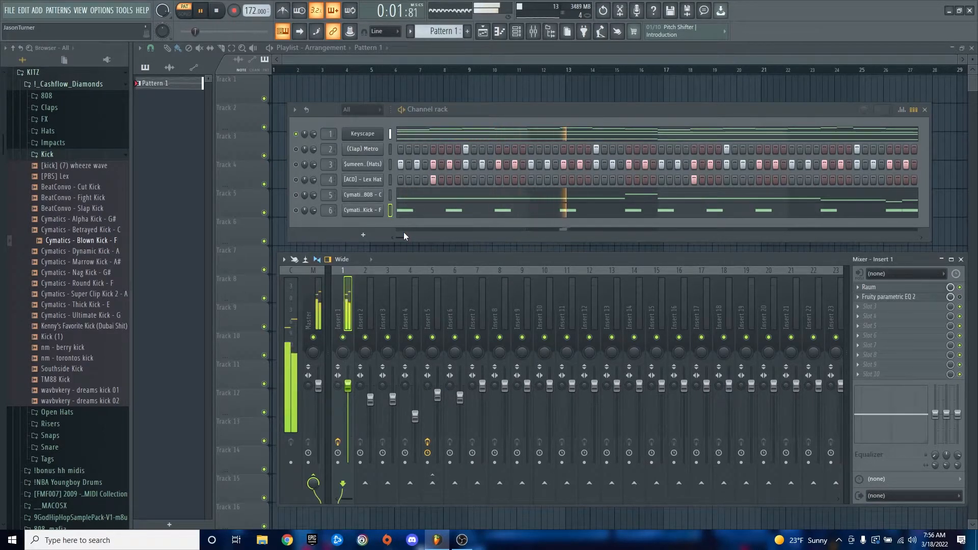
key("space")
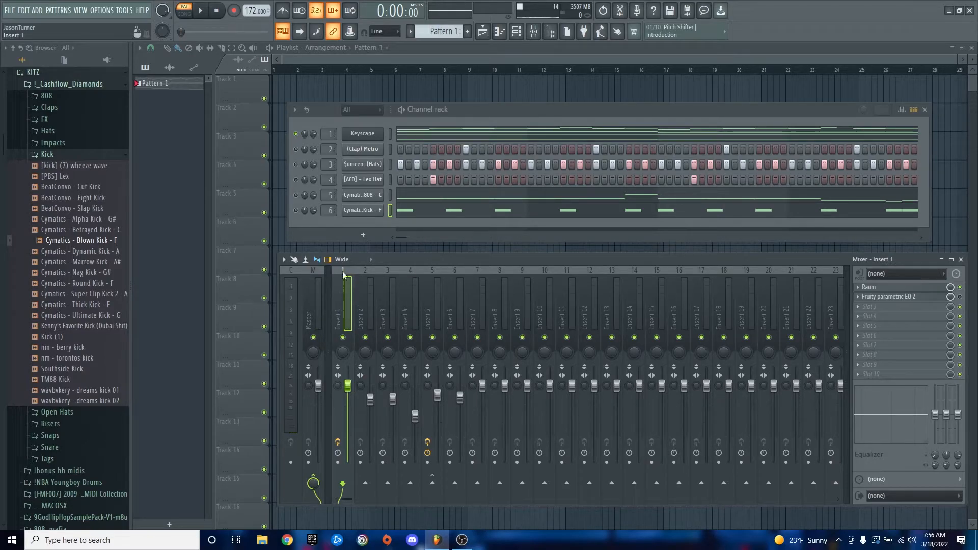
left_click(296, 196)
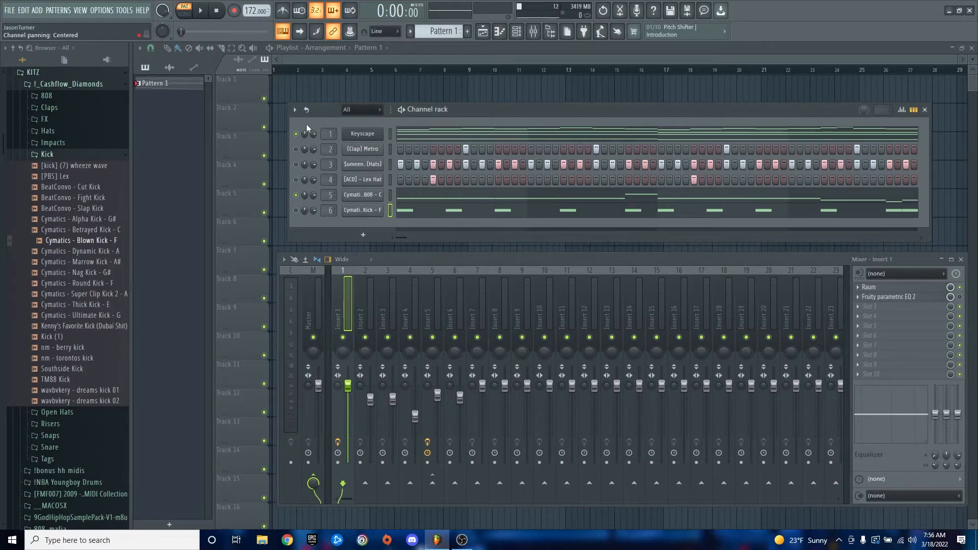
key("space")
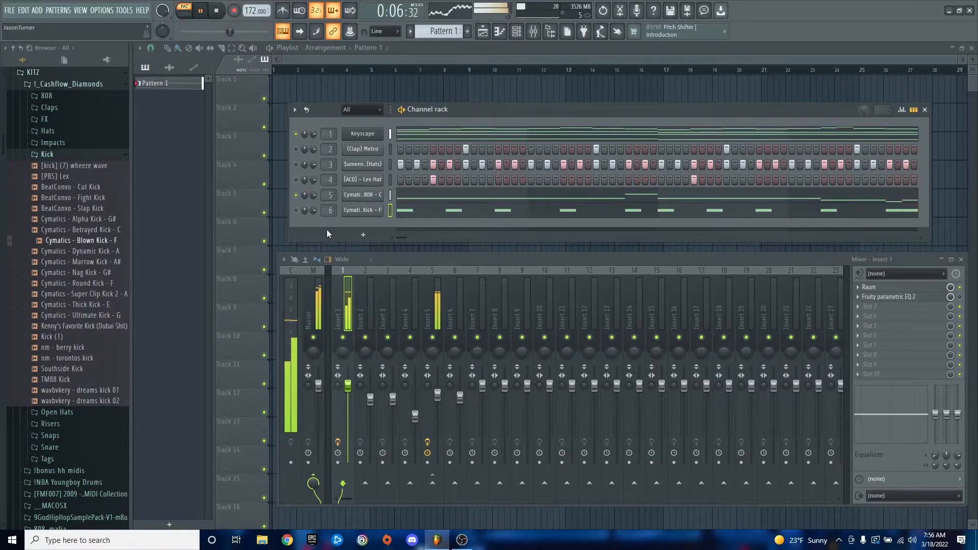
key("space")
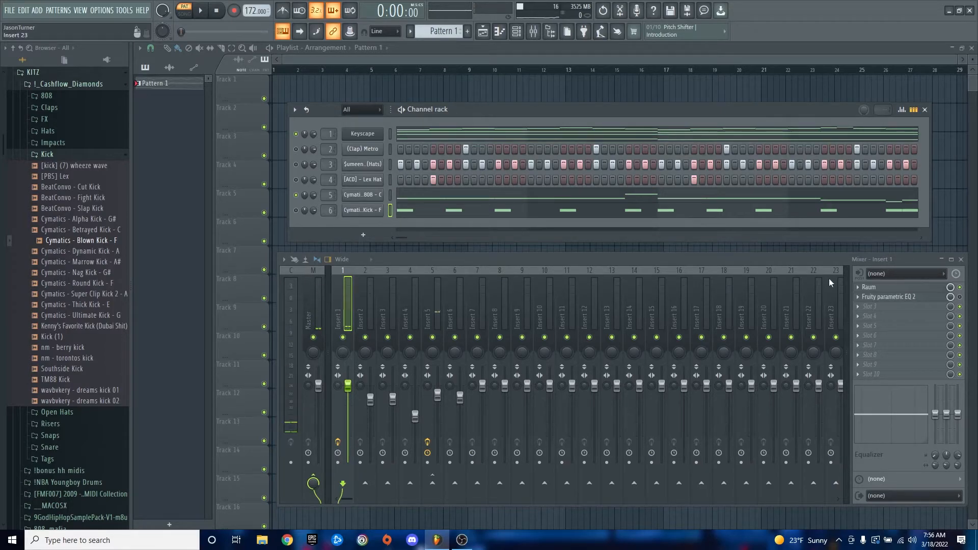
Solo Keyscape and set the high-pass band of Insert 1's Fruity Parametric EQ 2 to about 128 Hz during playback.
left_click(910, 300)
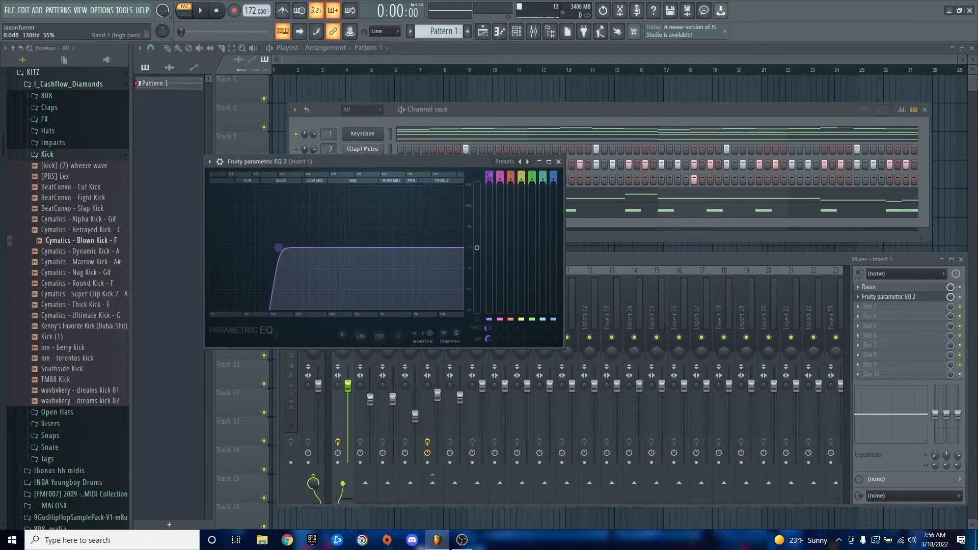
left_click(300, 135)
left_click(273, 161)
left_click_drag(274, 248, 293, 247)
key("space")
mouse_move(279, 249)
left_mouse_down()
mouse_move(254, 247)
mouse_move(305, 248)
mouse_move(277, 247)
left_mouse_up()
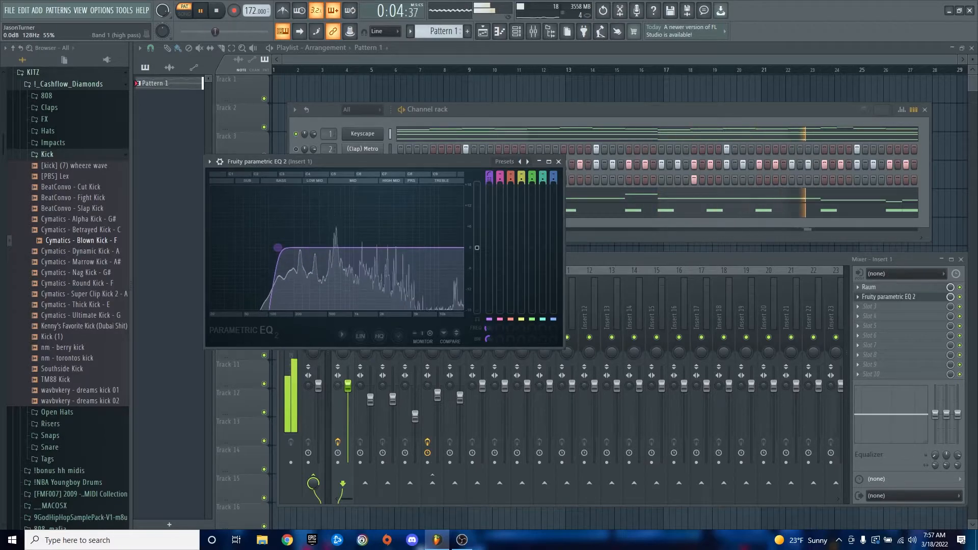
key("Escape")
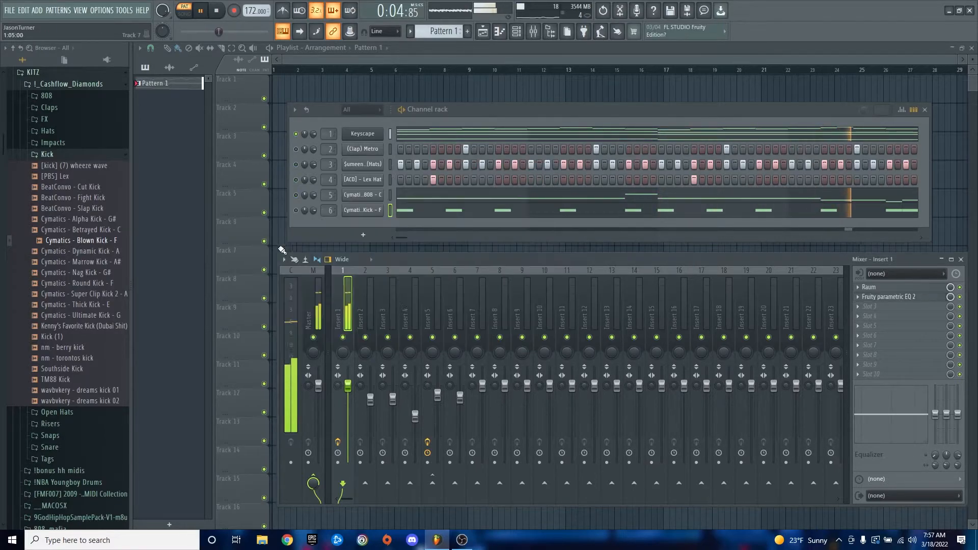
Bring the 808 and kick back into playback and lower the Insert 1 fader to about -4 dB.
left_click(296, 196)
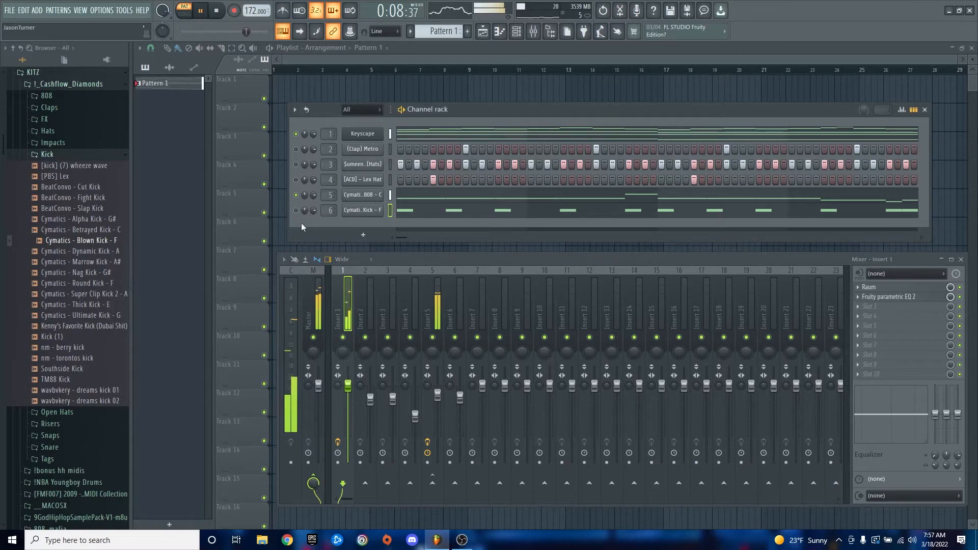
left_click_drag(348, 386, 348, 400)
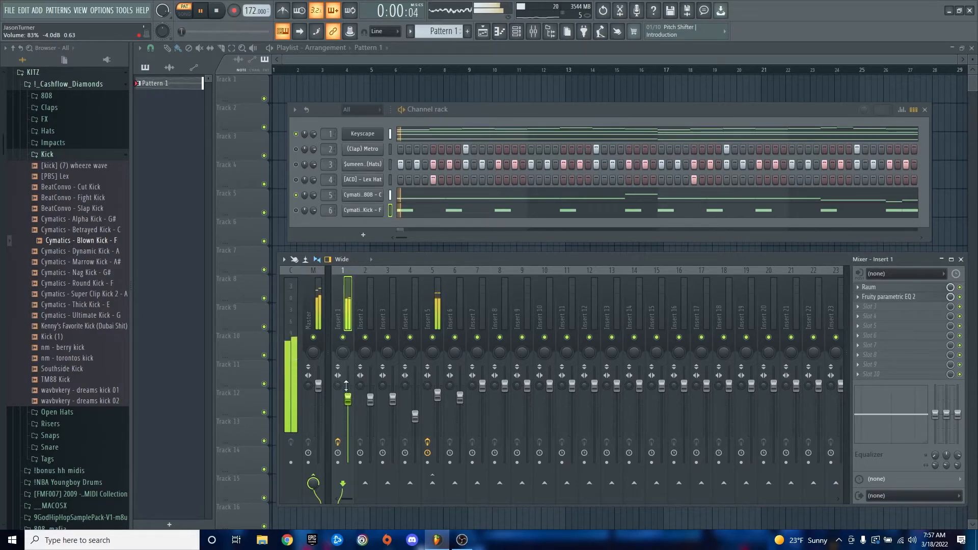
left_click(389, 210)
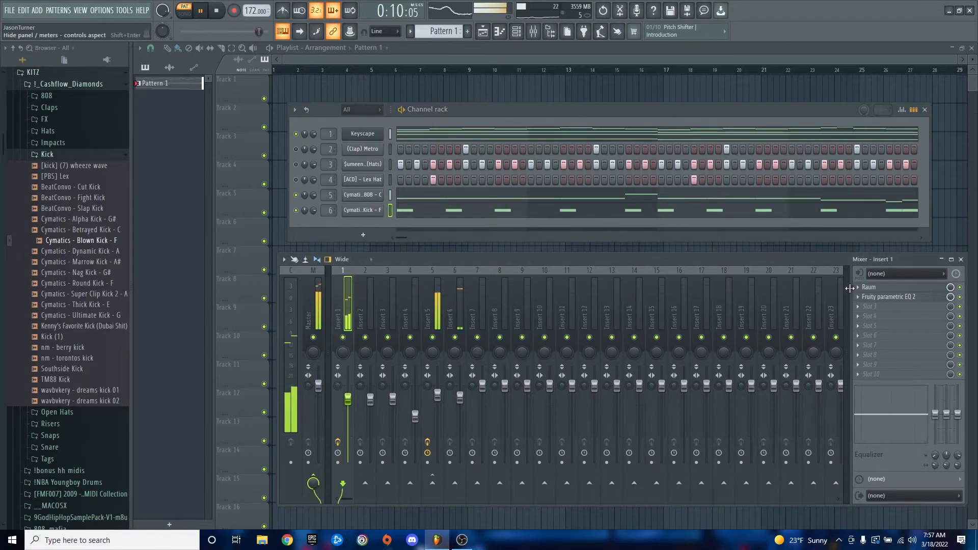
Raise the high-pass cutoff in Insert 1's Fruity Parametric EQ 2 to about 141 Hz and close the equalizer.
left_click(896, 297)
left_click_drag(279, 248, 283, 248)
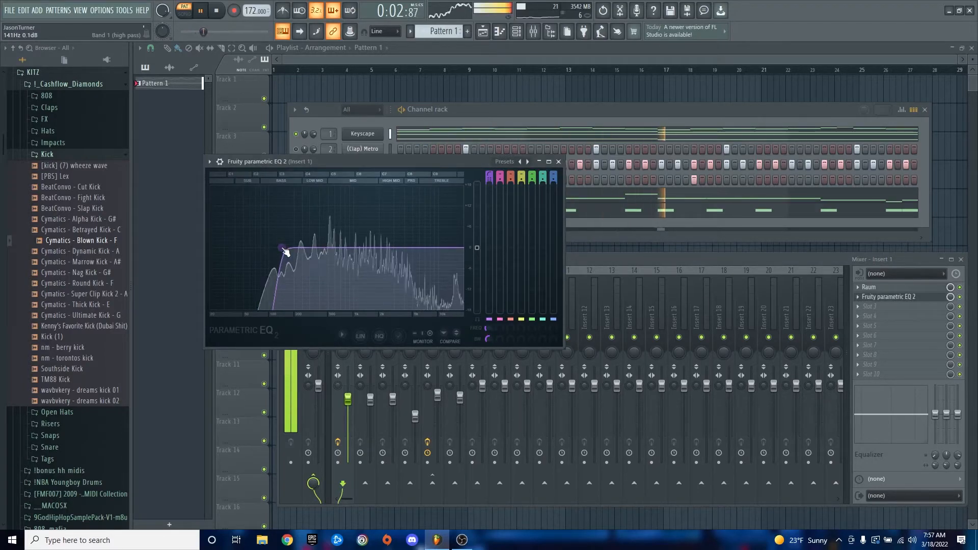
key("Escape")
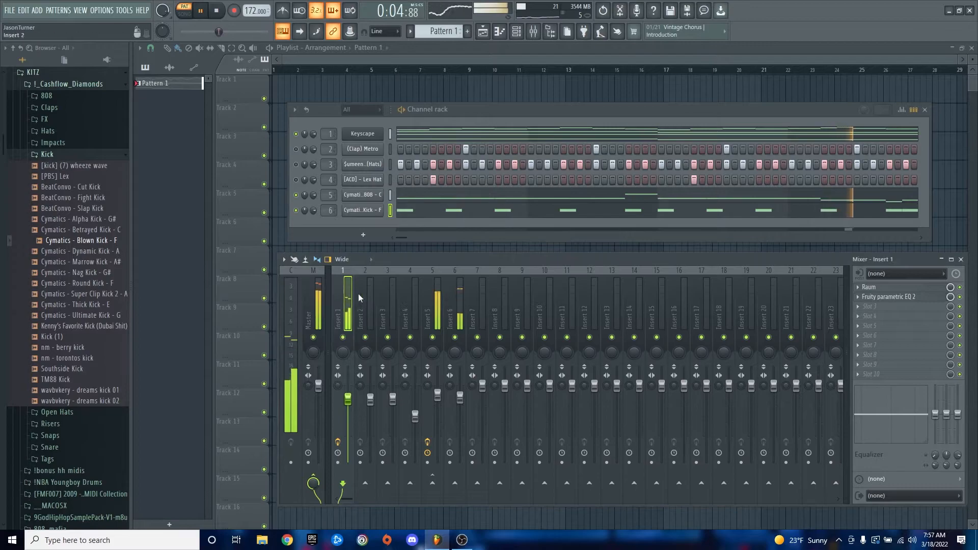
Lower the Insert 6 fader to about -4.8 dB and the Insert 5 and Insert 1 faders slightly, then stop playback.
left_click(427, 293)
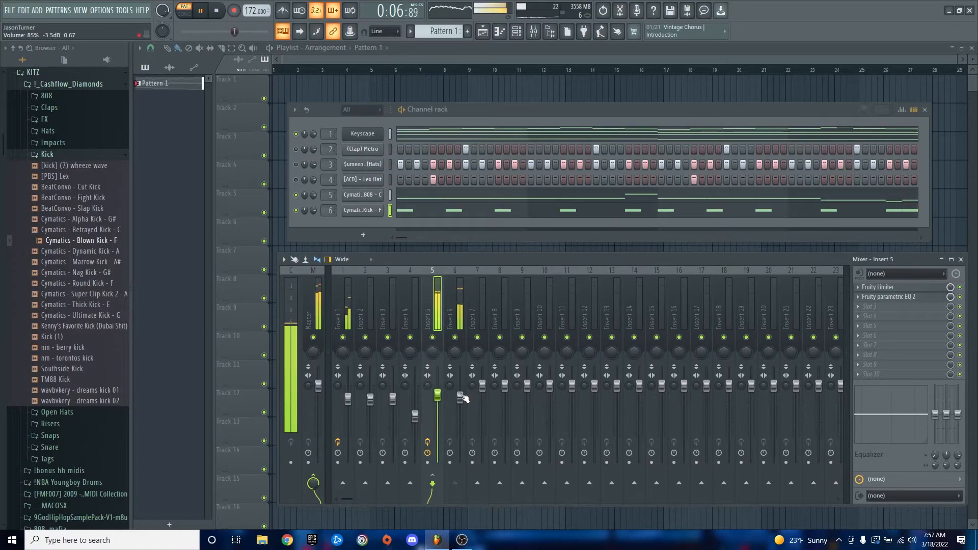
left_click_drag(462, 397, 466, 404)
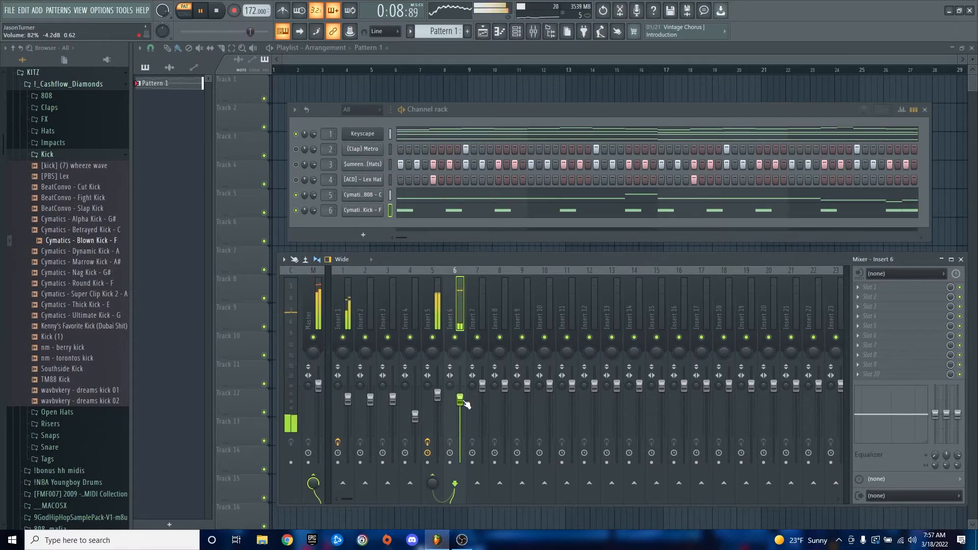
left_click(436, 395)
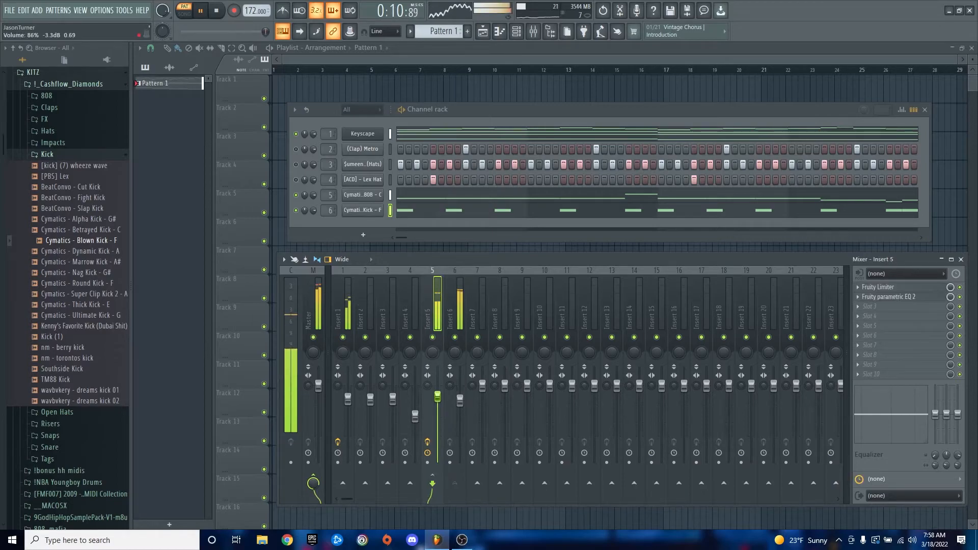
left_click_drag(461, 401, 466, 406)
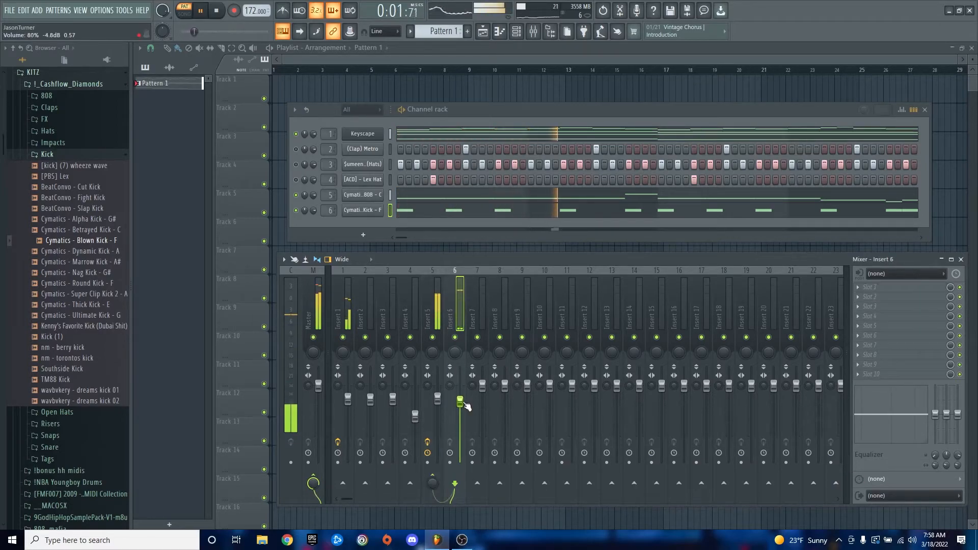
left_click(348, 400)
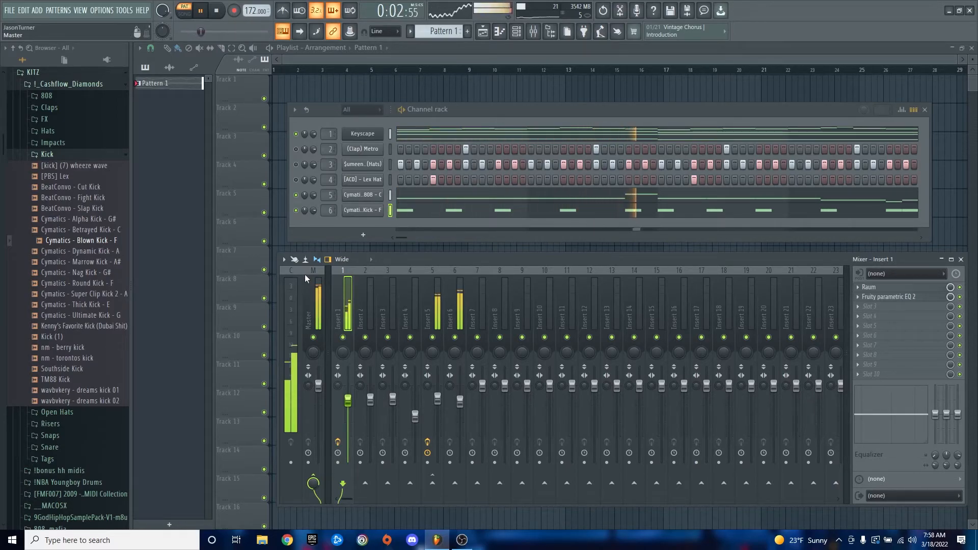
key("space")
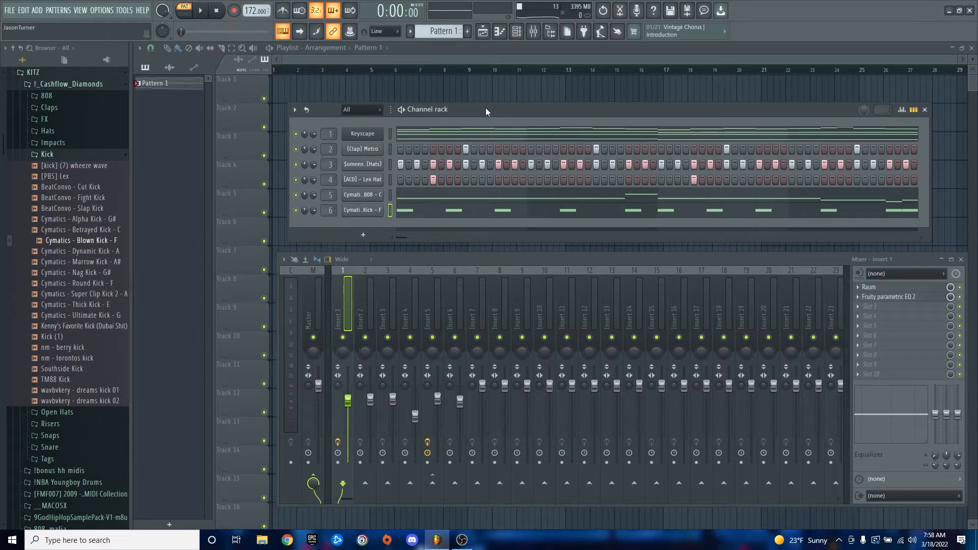
Play the pattern with all channels unmuted and lower the Insert 3 and Insert 4 faders slightly.
key("space")
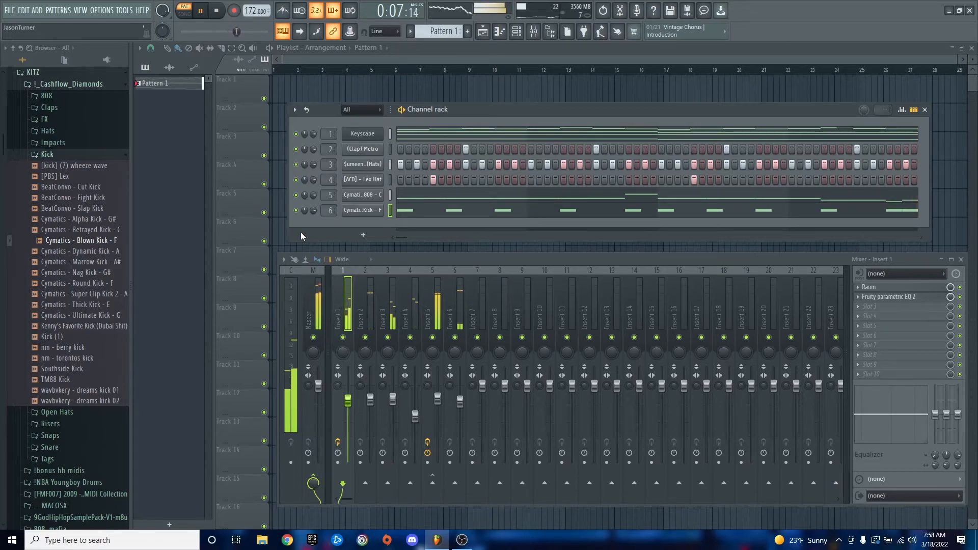
mouse_move(393, 399)
left_mouse_down()
mouse_move(393, 413)
mouse_move(415, 430)
mouse_move(393, 407)
left_mouse_up()
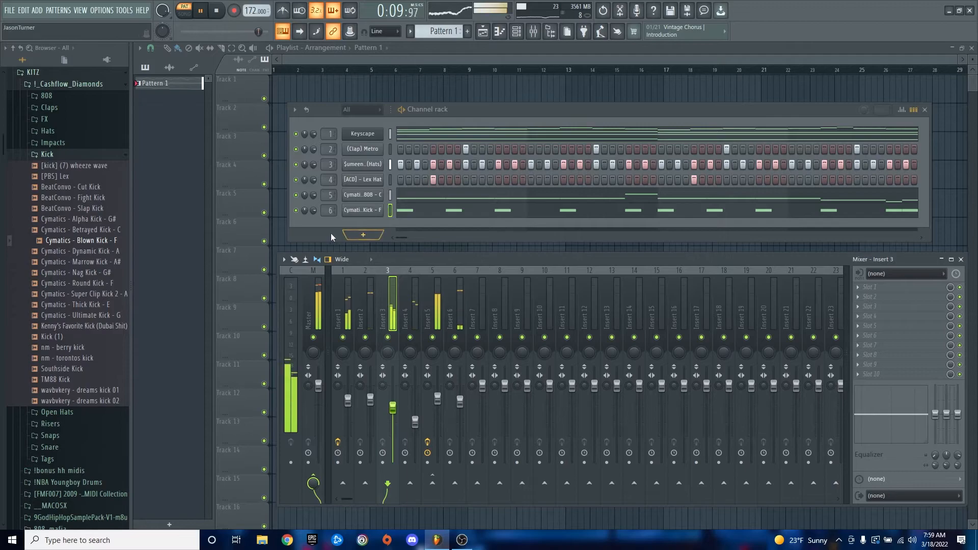
key("space")
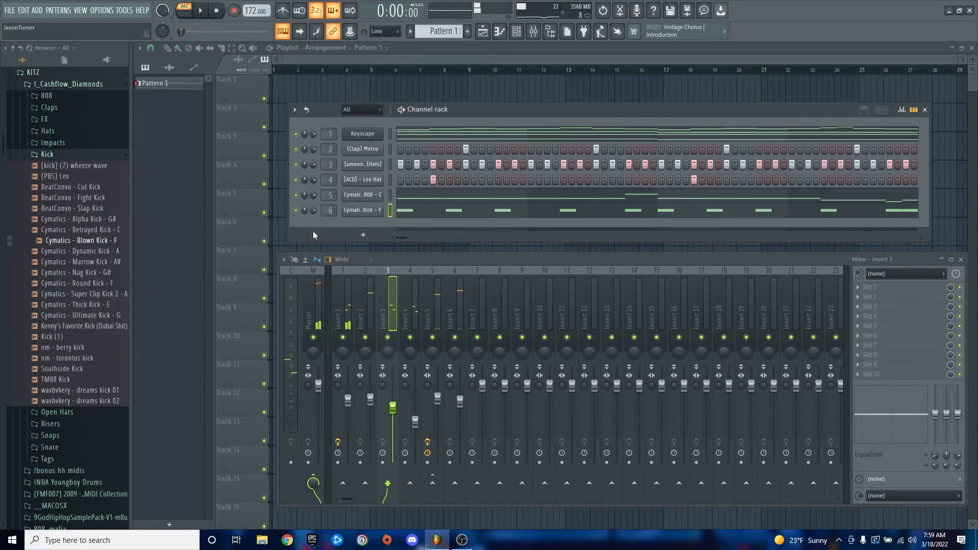